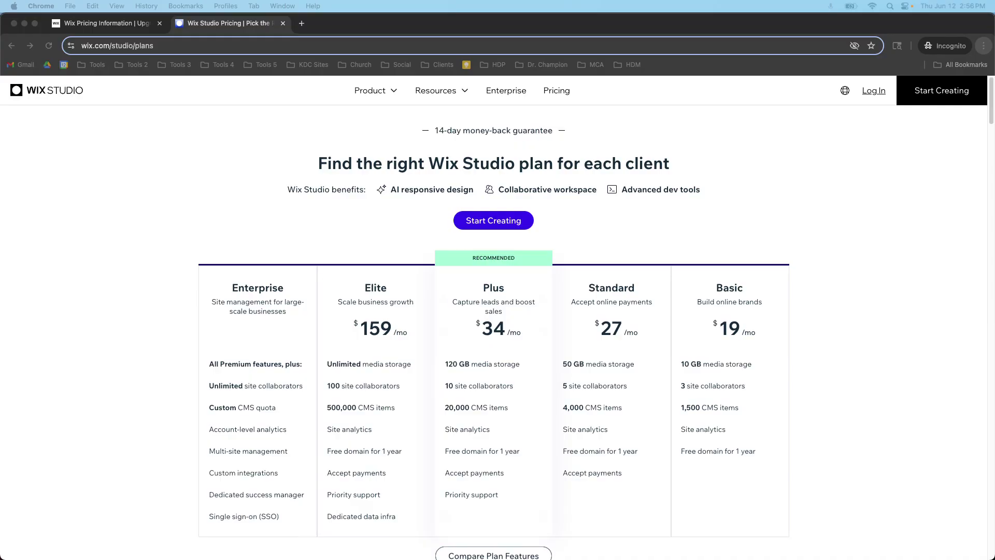
Step: Scroll through the Wix Studio pricing page in the browser
{"action": "left_click", "coordinate": [241, 231]}
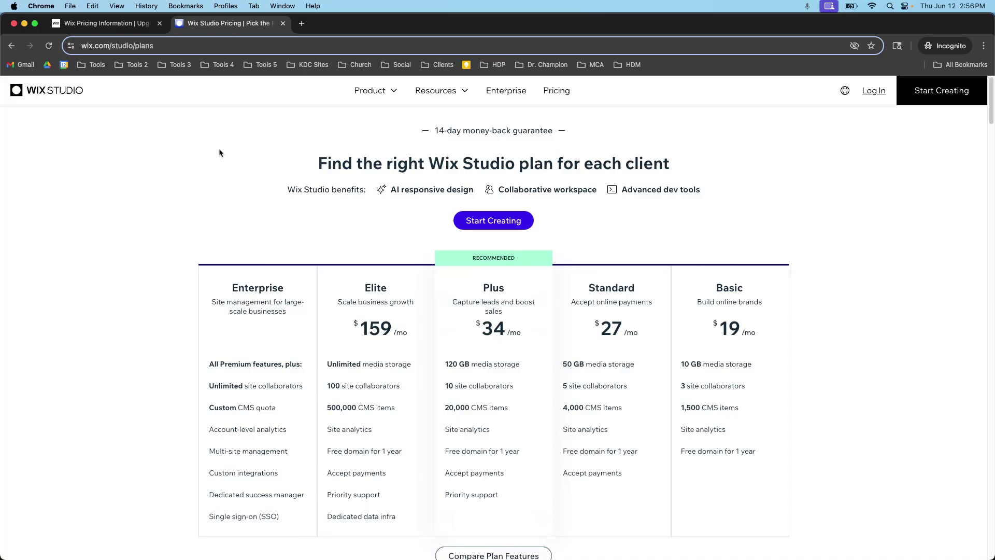
{"action": "scroll", "coordinate": [347, 272], "scroll_direction": "down", "scroll_amount": 2}
{"action": "scroll", "coordinate": [353, 258], "scroll_direction": "up", "scroll_amount": 1}
{"action": "scroll", "coordinate": [354, 260], "scroll_direction": "down", "scroll_amount": 2}
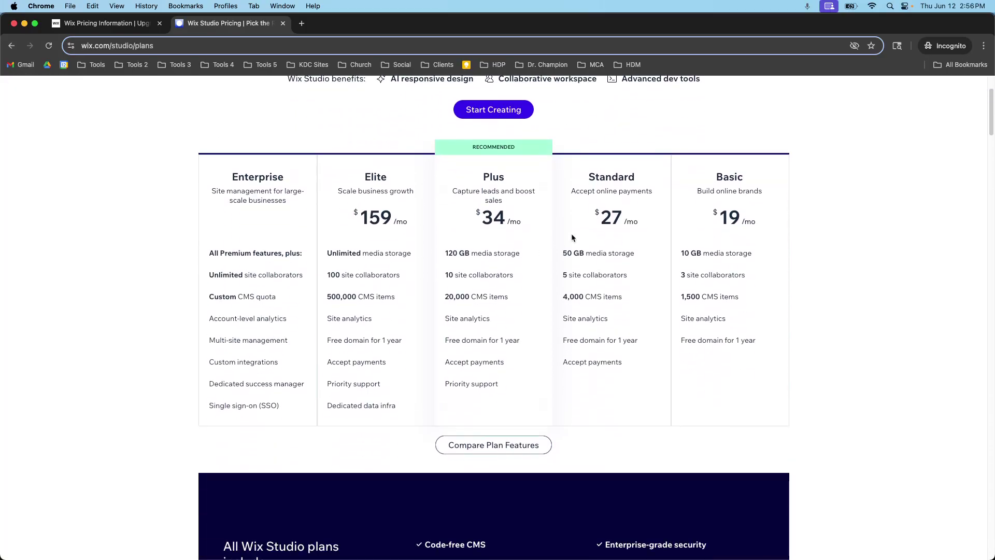
Step: Switch to the regular Wix plans page, scan its tiers, and highlight Light's 2 GB storage
{"action": "left_click", "coordinate": [111, 23]}
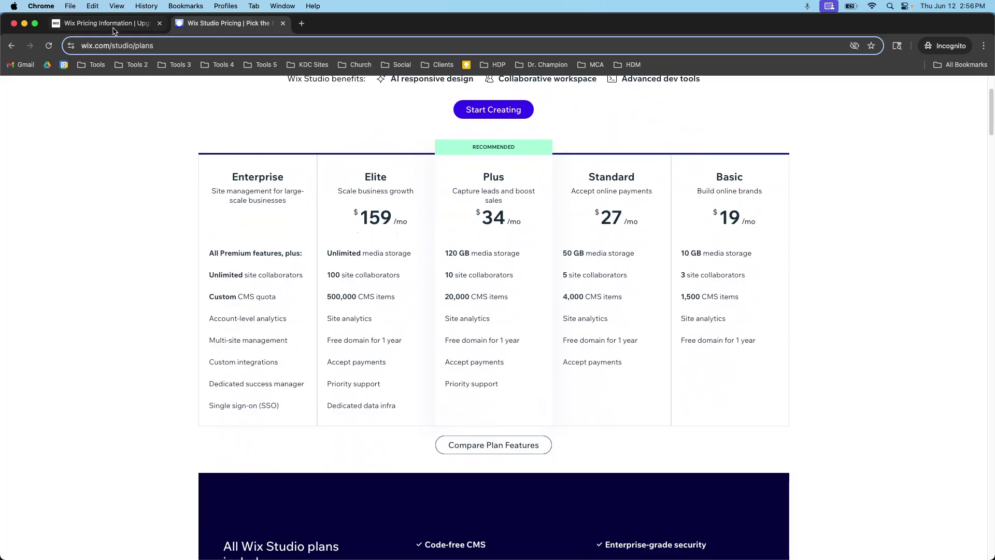
{"action": "scroll", "coordinate": [253, 187], "scroll_direction": "down", "scroll_amount": 1}
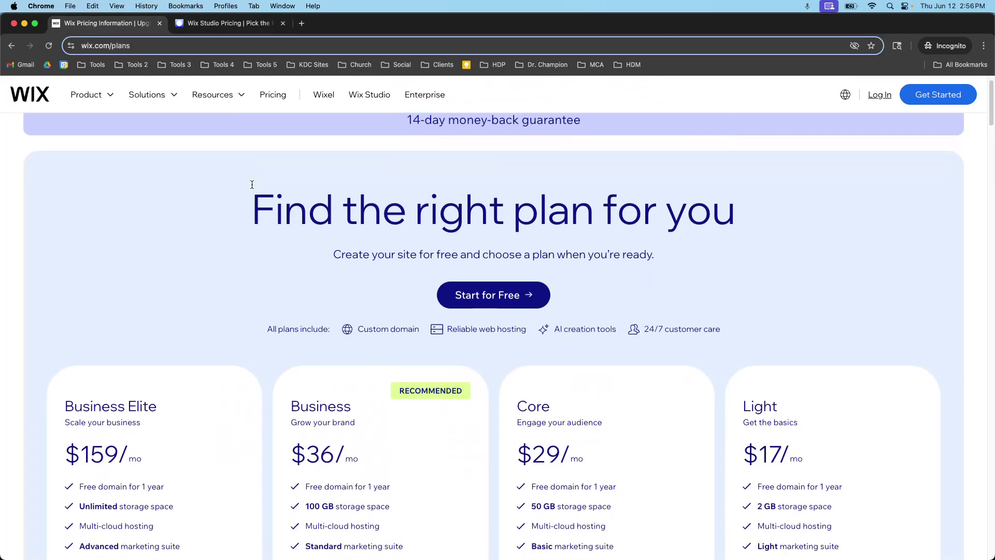
{"action": "scroll", "coordinate": [252, 185], "scroll_direction": "down", "scroll_amount": 5}
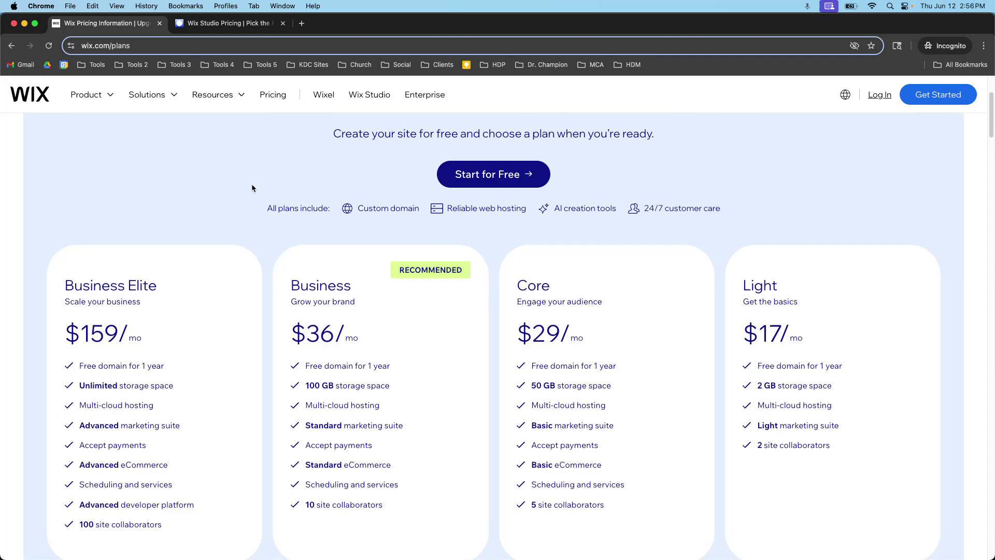
{"action": "scroll", "coordinate": [252, 187], "scroll_direction": "down", "scroll_amount": 12}
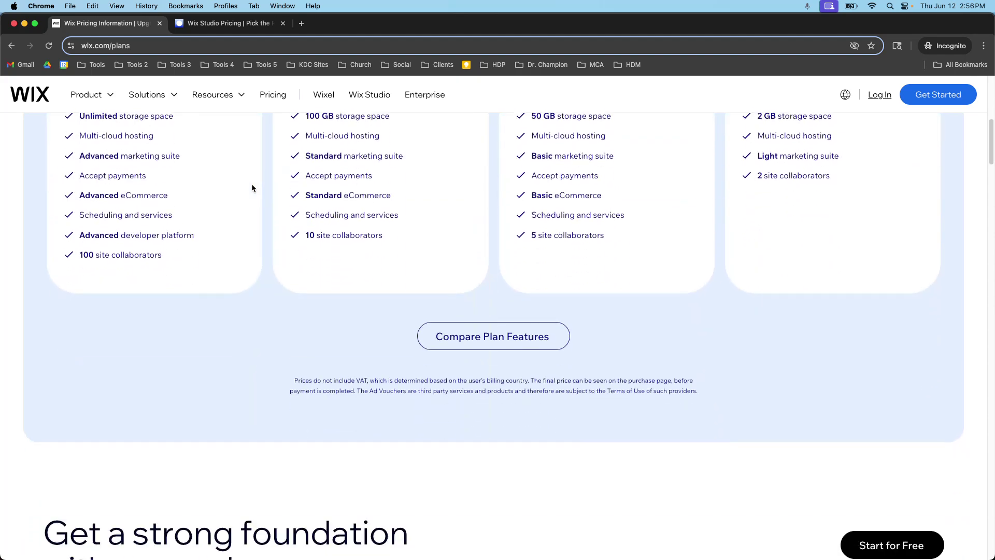
{"action": "scroll", "coordinate": [252, 187], "scroll_direction": "up", "scroll_amount": 6}
{"action": "scroll", "coordinate": [252, 188], "scroll_direction": "up", "scroll_amount": 1}
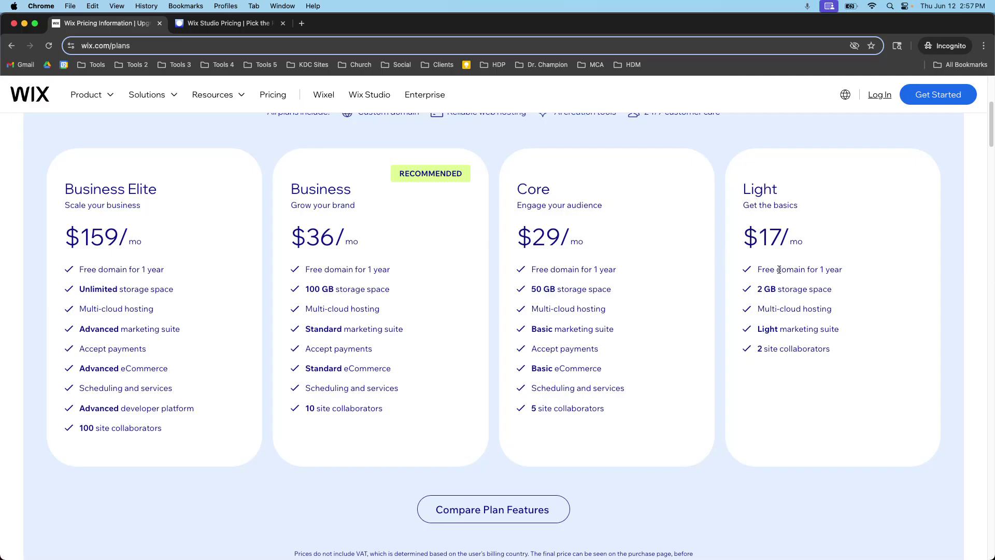
{"action": "left_click_drag", "start_coordinate": [756, 289], "coordinate": [808, 290]}
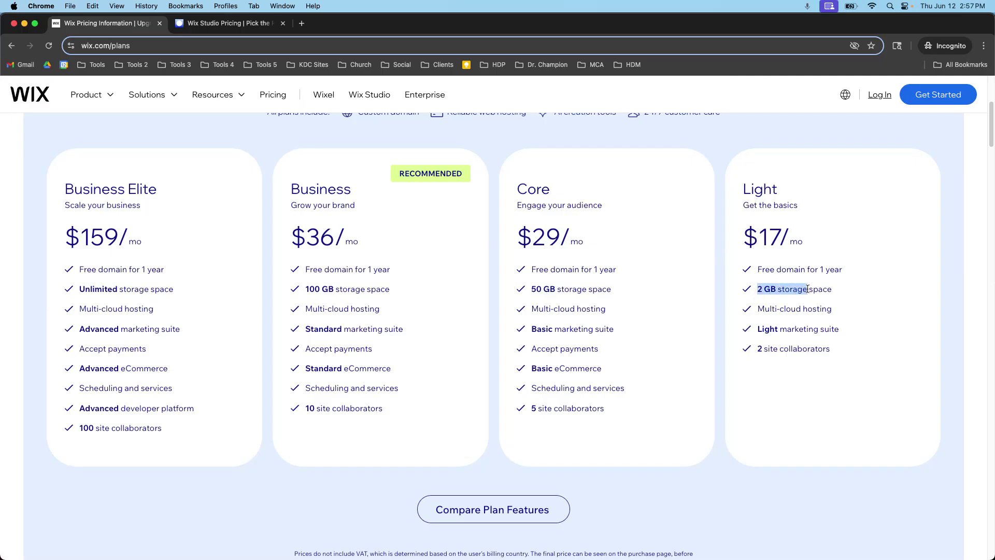
Step: Highlight the Wix Studio Basic plan's 19 price and 10 GB storage, then return to Wix pricing
{"action": "left_click", "coordinate": [259, 23]}
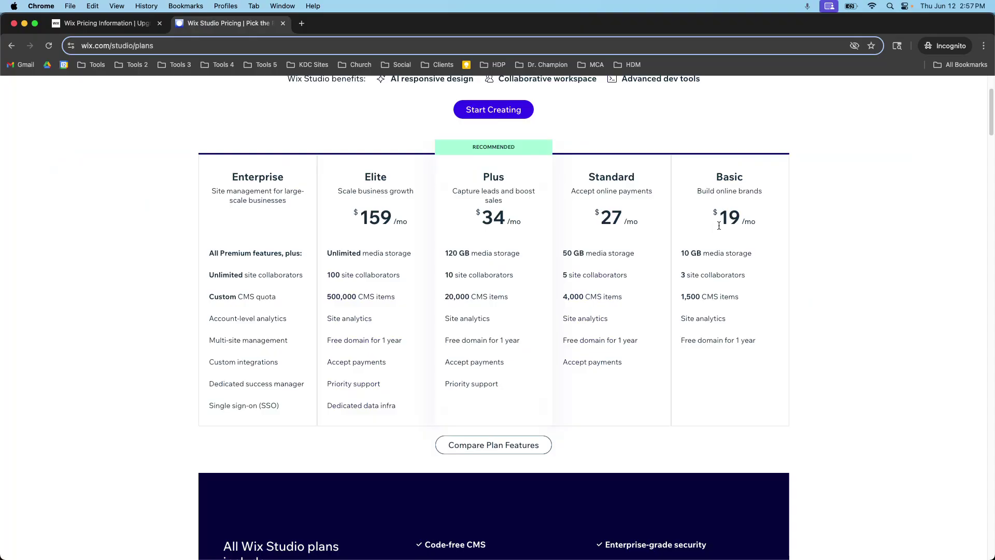
{"action": "left_click_drag", "start_coordinate": [717, 226], "coordinate": [739, 223]}
{"action": "scroll", "coordinate": [739, 223], "scroll_direction": "up", "scroll_amount": 2}
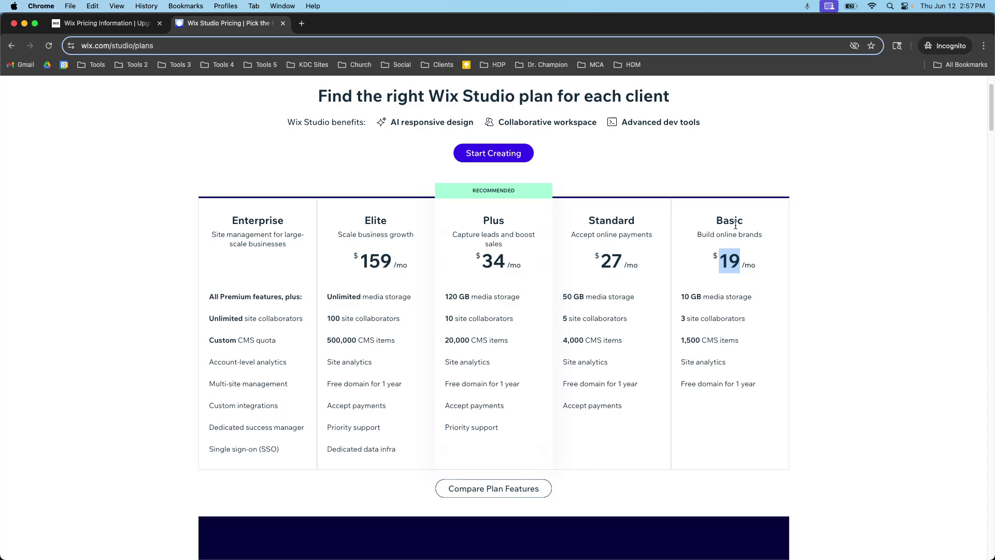
{"action": "left_click_drag", "start_coordinate": [680, 297], "coordinate": [713, 297]}
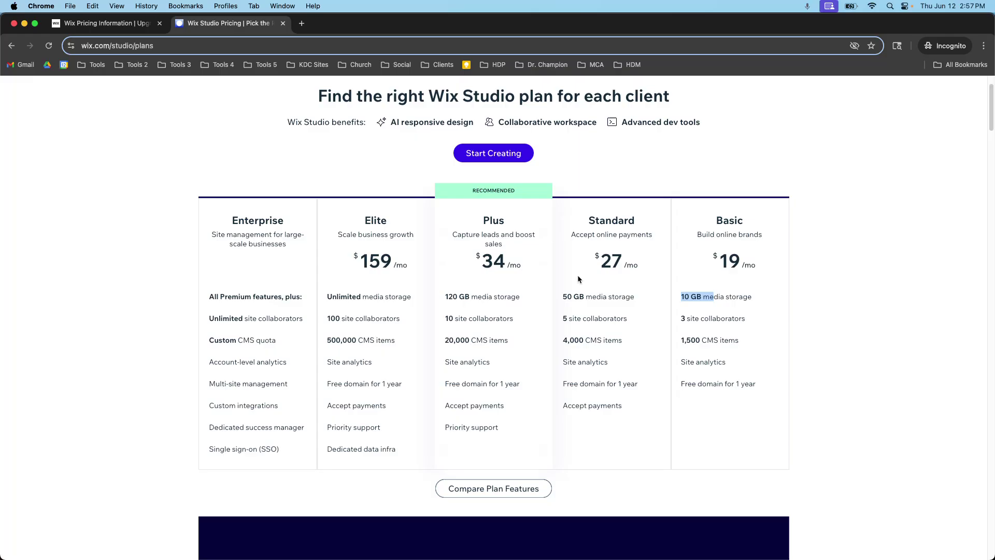
{"action": "scroll", "coordinate": [577, 274], "scroll_direction": "up", "scroll_amount": 2}
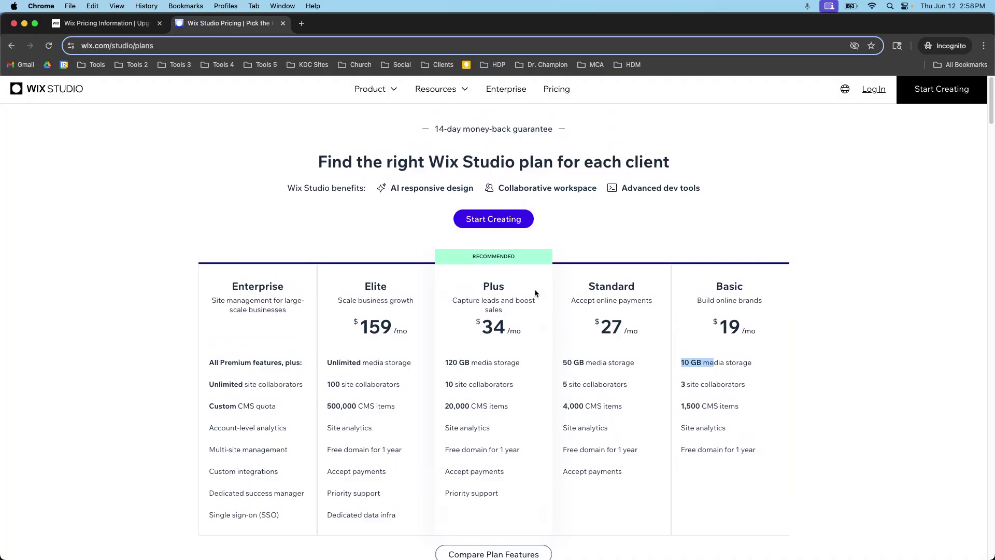
{"action": "left_click", "coordinate": [103, 21]}
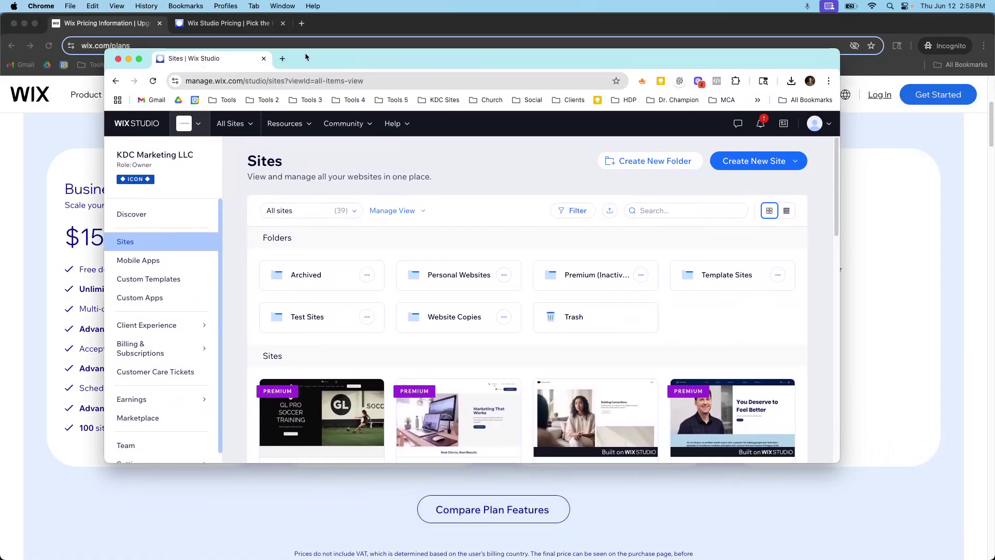
Step: Maximize the Sites dashboard window and choose Edit Site on the KDC Marketing card
{"action": "double_click", "coordinate": [305, 54]}
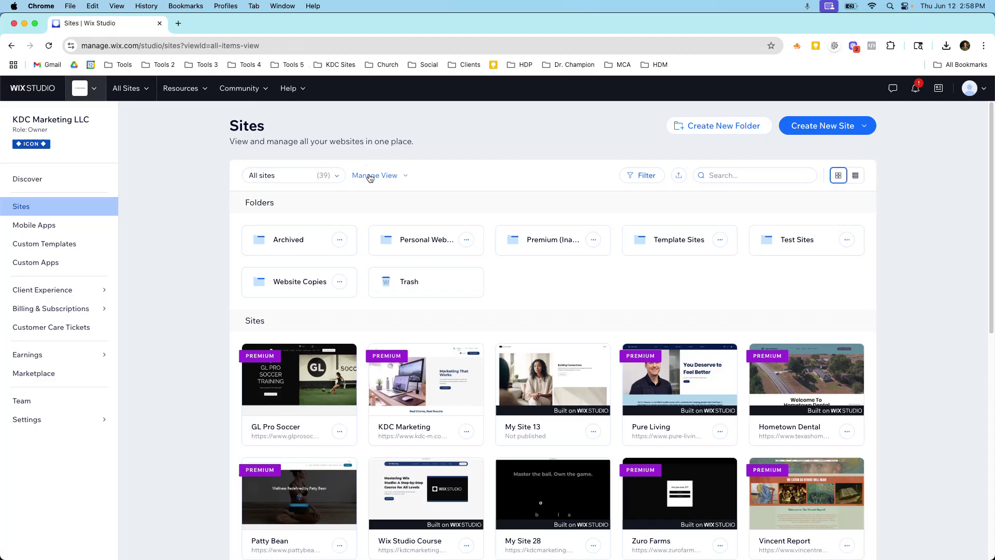
{"action": "mouse_move", "coordinate": [429, 369]}
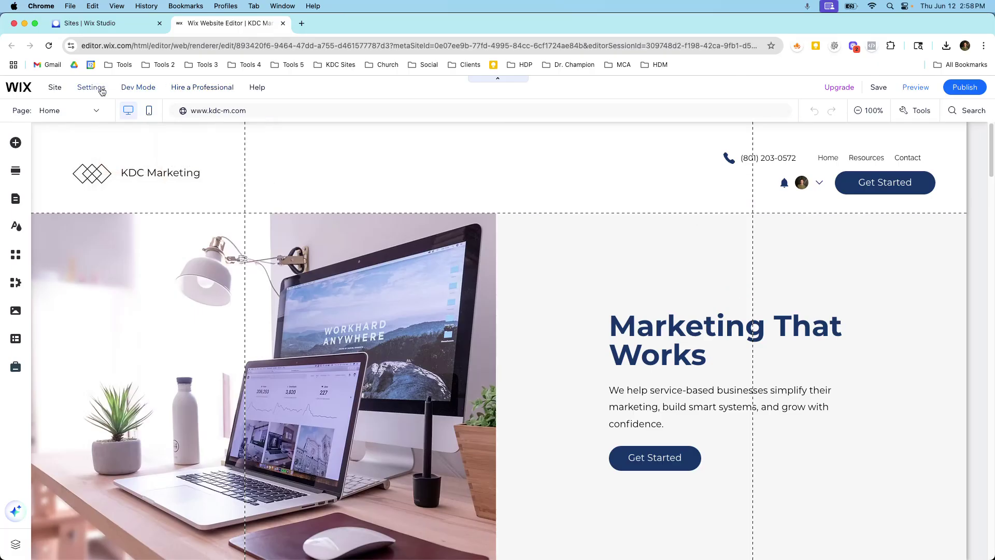
Step: Select the Marketing That Works heading, enable the Toolbar size-and-position panel, then return to Sites
{"action": "left_click", "coordinate": [39, 193]}
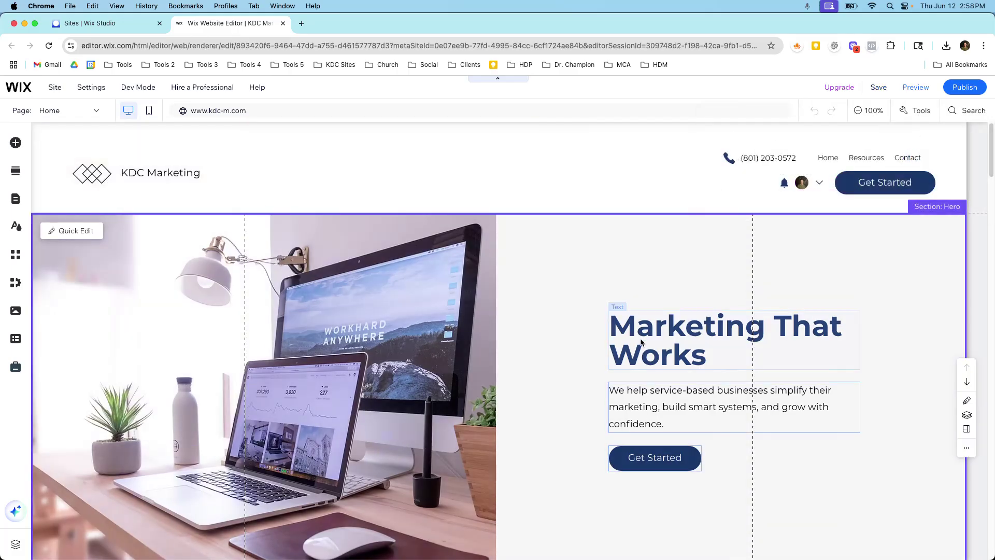
{"action": "left_click", "coordinate": [648, 340]}
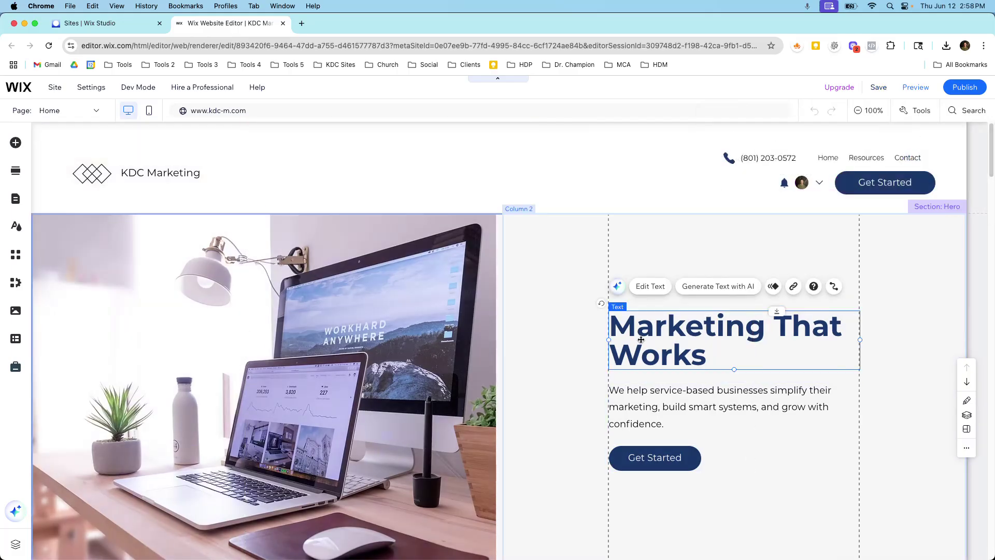
{"action": "left_click", "coordinate": [654, 287]}
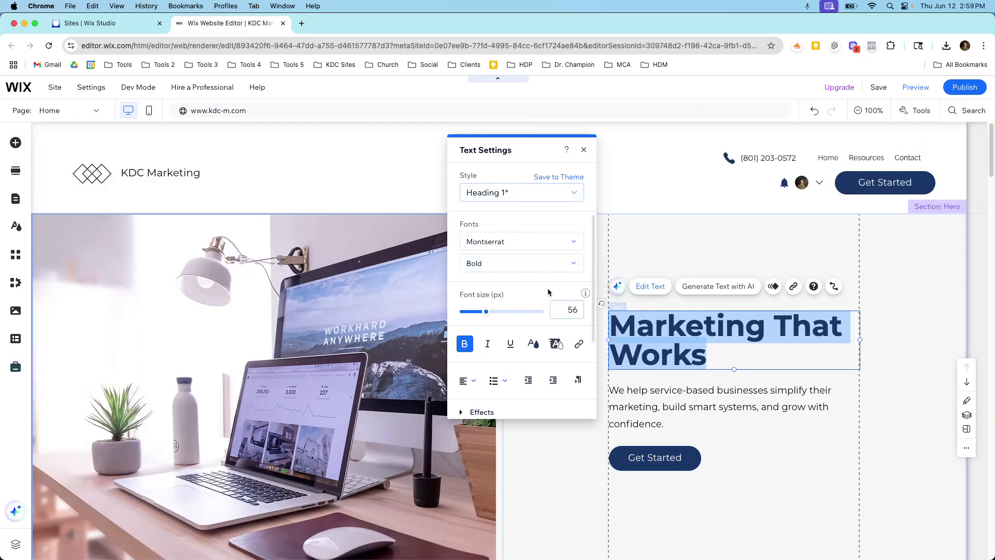
{"action": "left_click", "coordinate": [903, 115]}
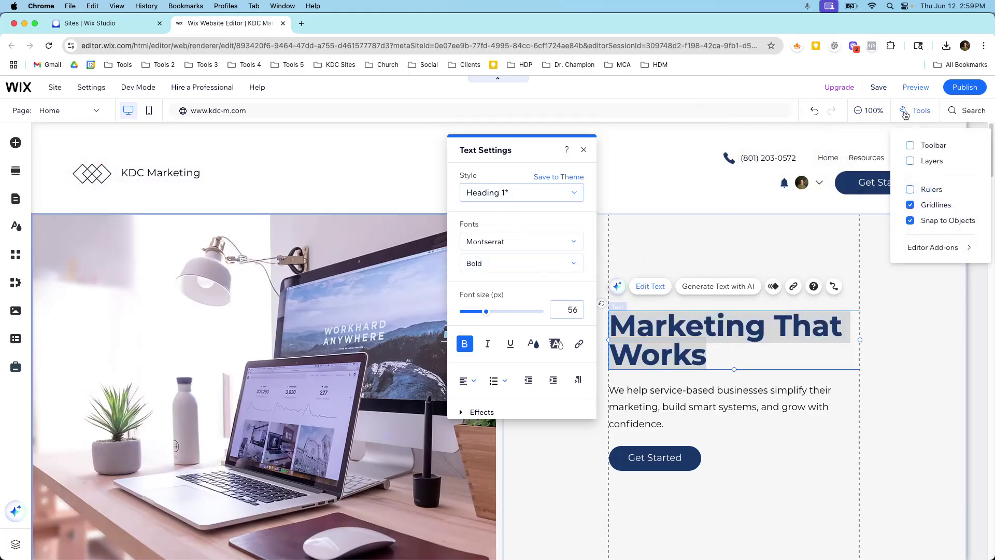
{"action": "left_click", "coordinate": [911, 145]}
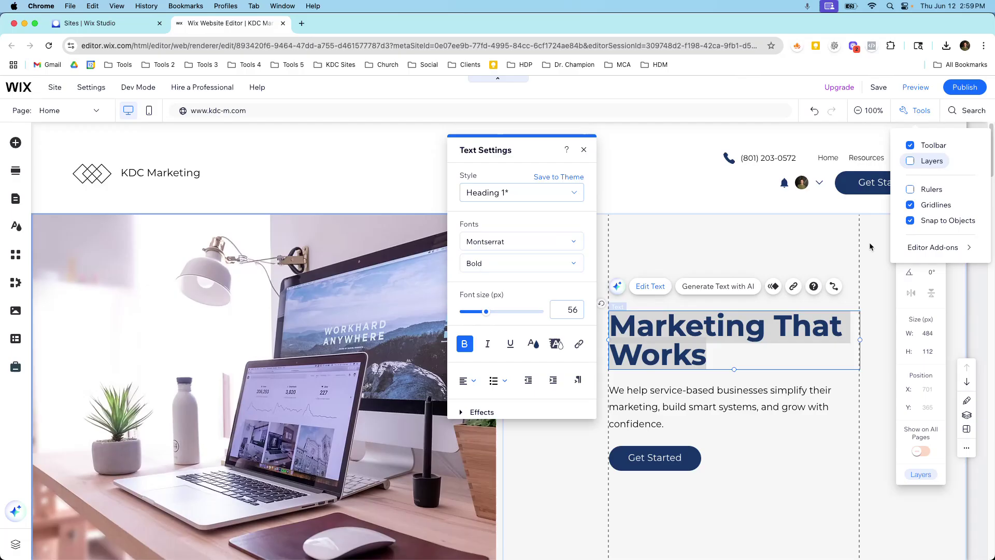
{"action": "left_click", "coordinate": [864, 222]}
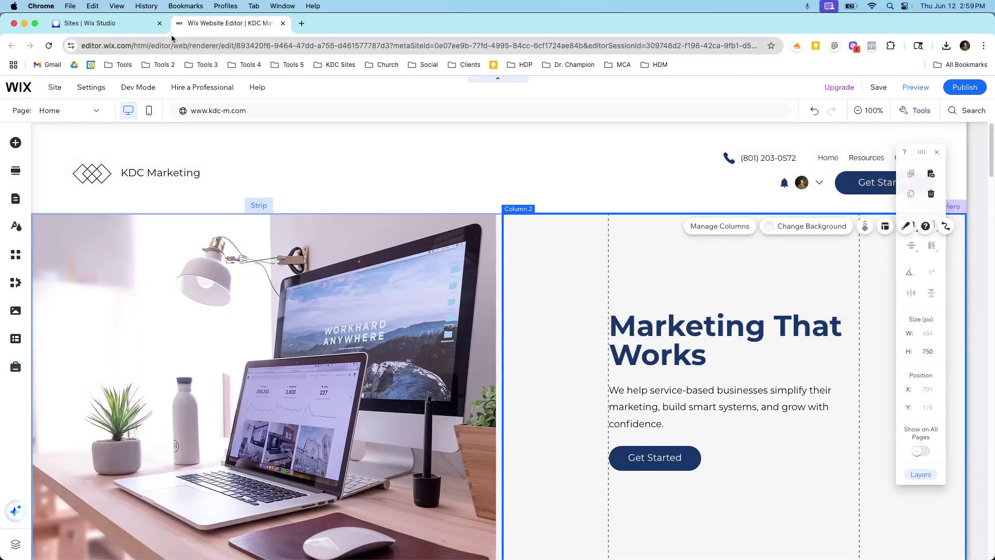
{"action": "left_click", "coordinate": [119, 23]}
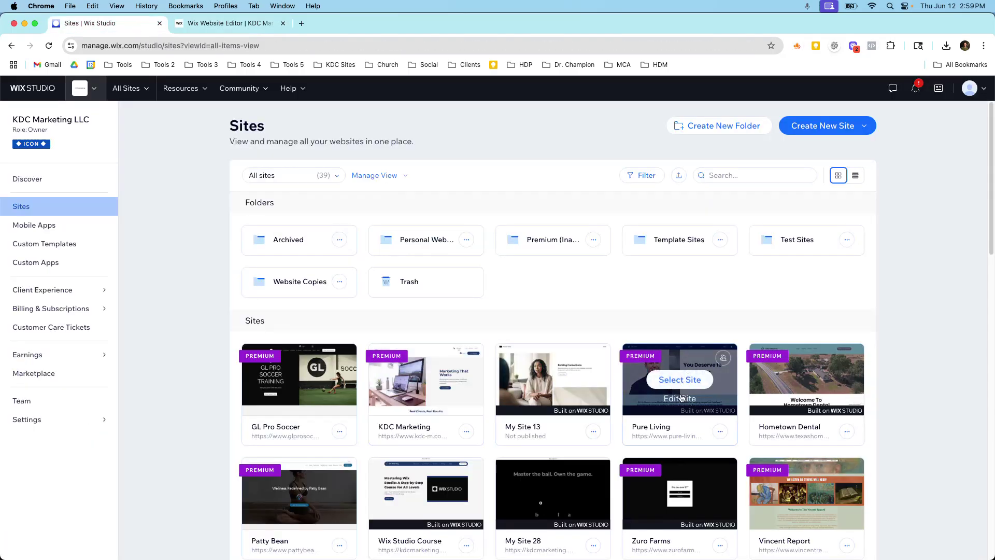
Step: Choose Edit Site on the Pure Living card to load its Home page in Studio
{"action": "left_click", "coordinate": [676, 399]}
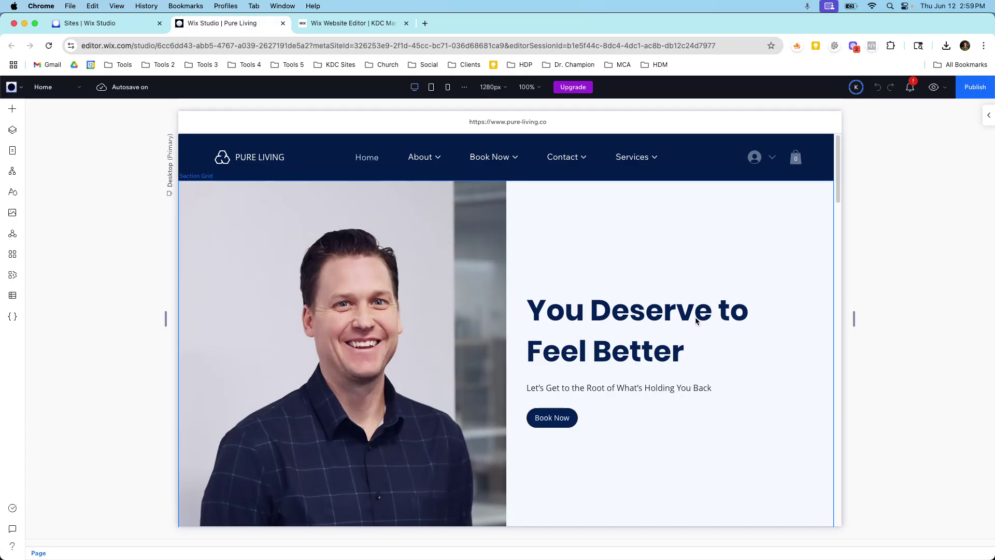
Step: Preview Pure Living at tablet and mobile breakpoints, return to desktop, and show Page settings
{"action": "left_click", "coordinate": [430, 89]}
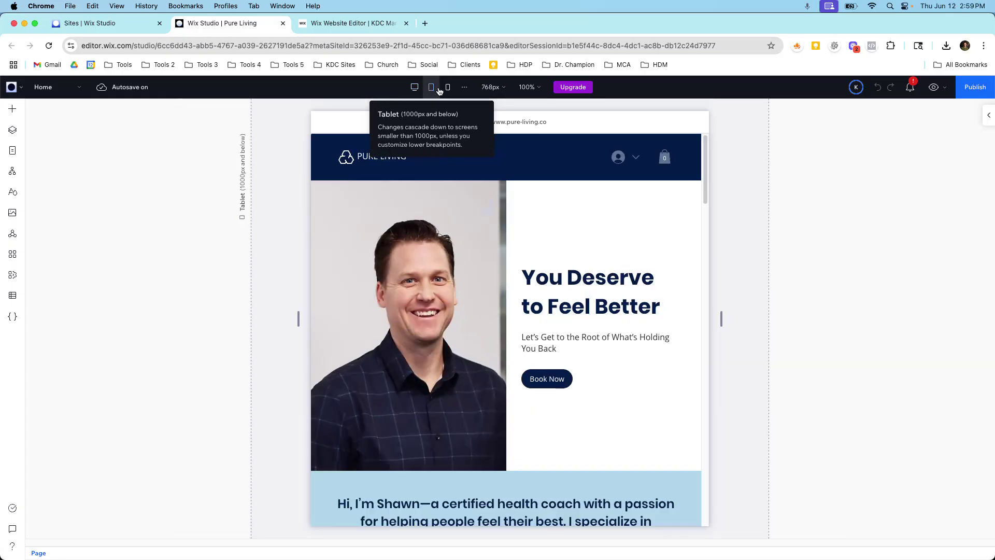
{"action": "left_click", "coordinate": [442, 89]}
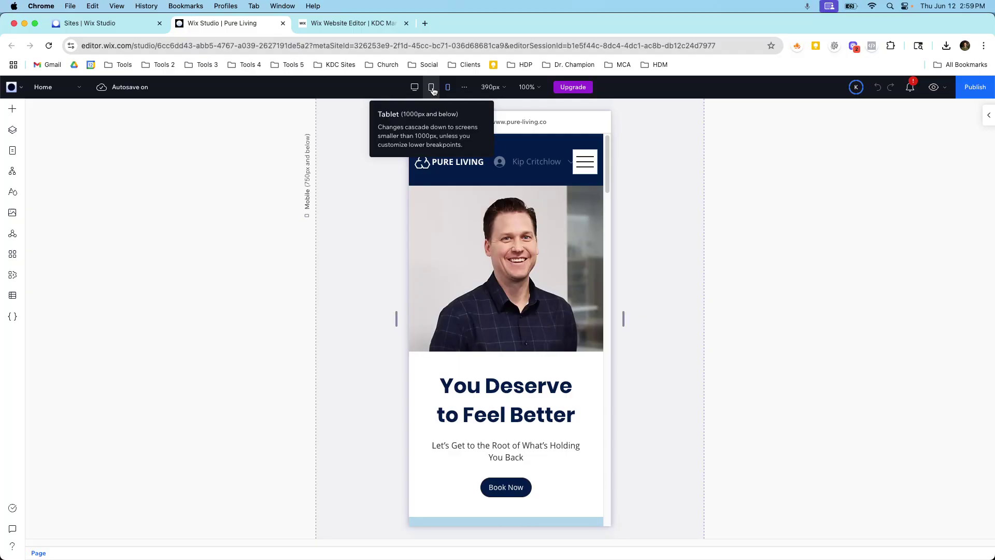
{"action": "left_click", "coordinate": [432, 89]}
{"action": "left_click", "coordinate": [418, 89]}
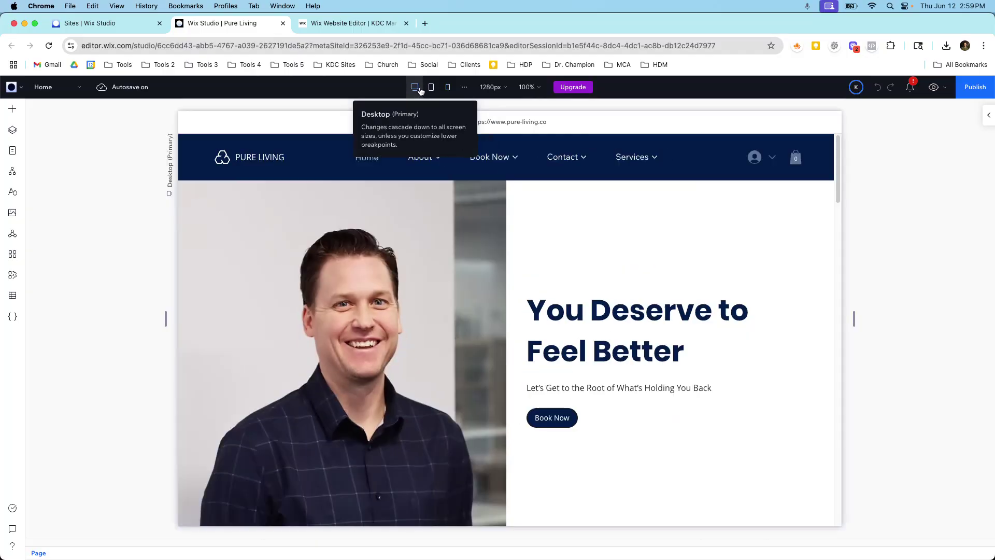
{"action": "left_click", "coordinate": [12, 109]}
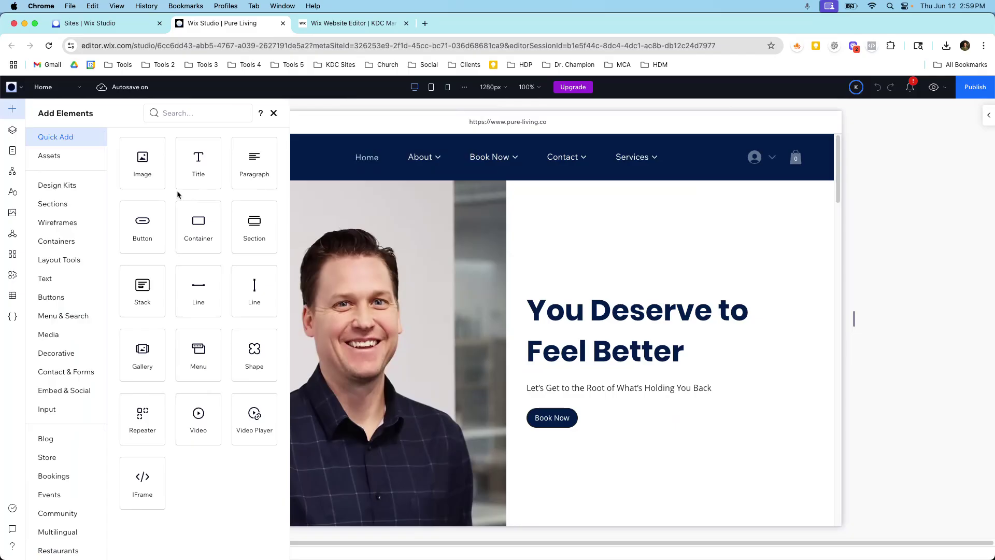
{"action": "left_click", "coordinate": [273, 113]}
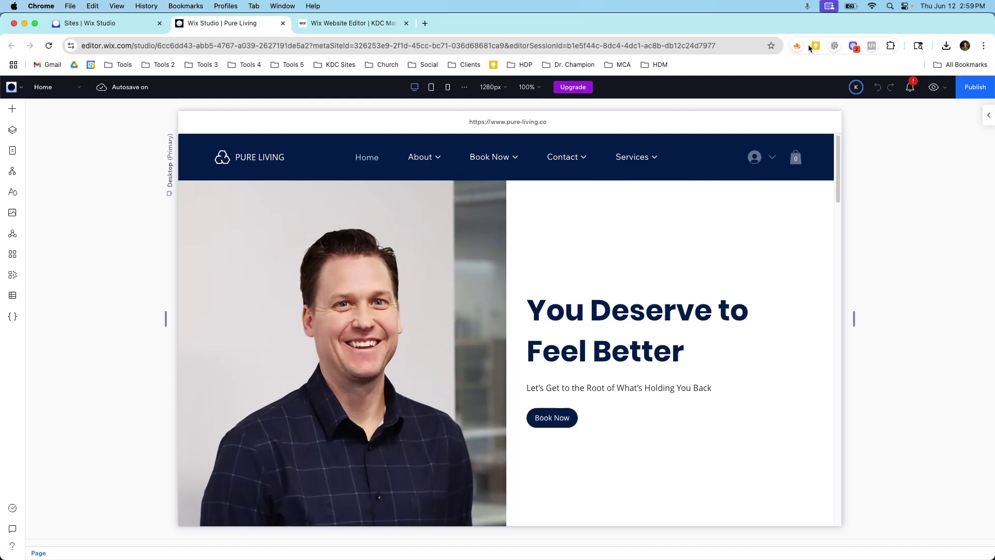
{"action": "left_click", "coordinate": [989, 115]}
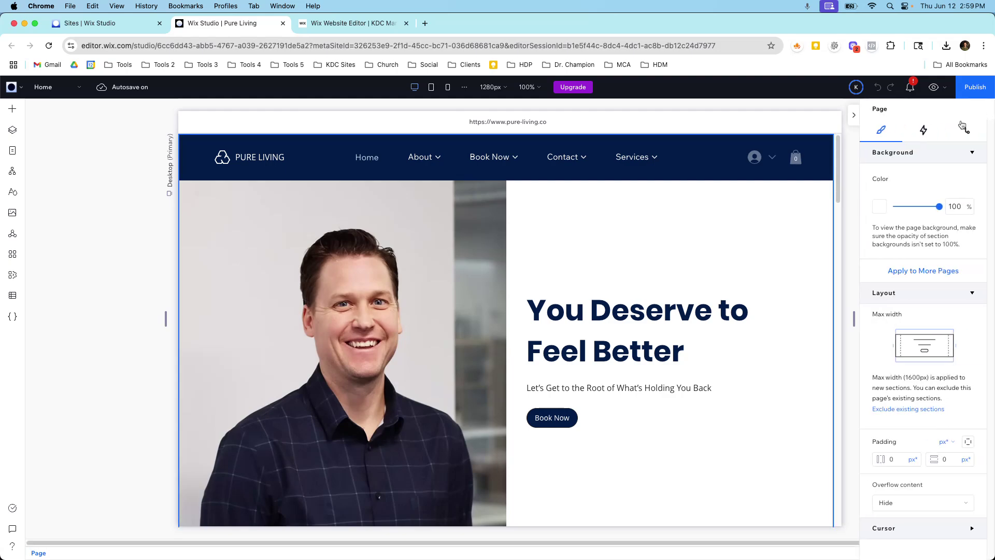
Step: Drill into the hero from Section Grid through Cell and Stack to the 'You Deserve to Feel Better' heading
{"action": "left_click", "coordinate": [652, 315]}
{"action": "left_click", "coordinate": [624, 314]}
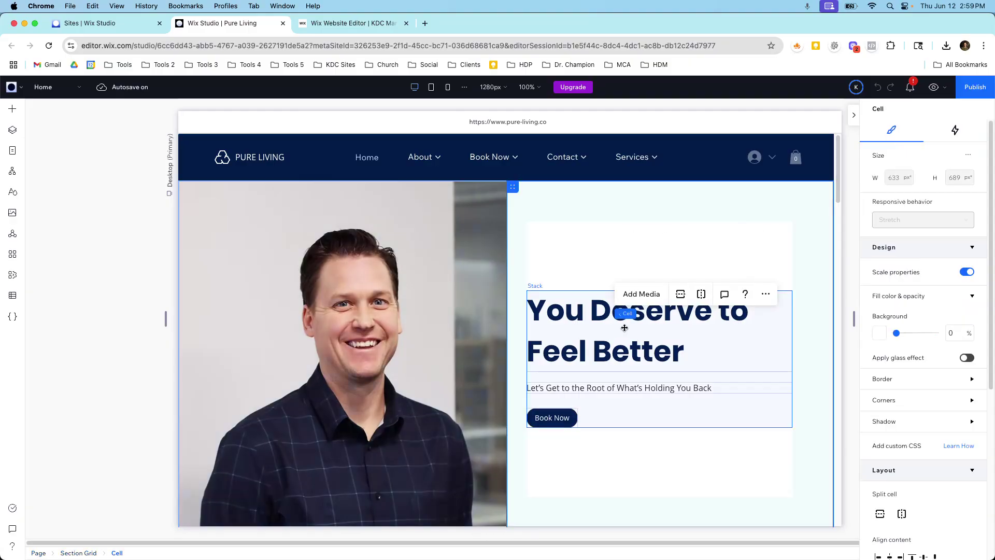
{"action": "left_click", "coordinate": [623, 327]}
{"action": "left_click", "coordinate": [685, 340]}
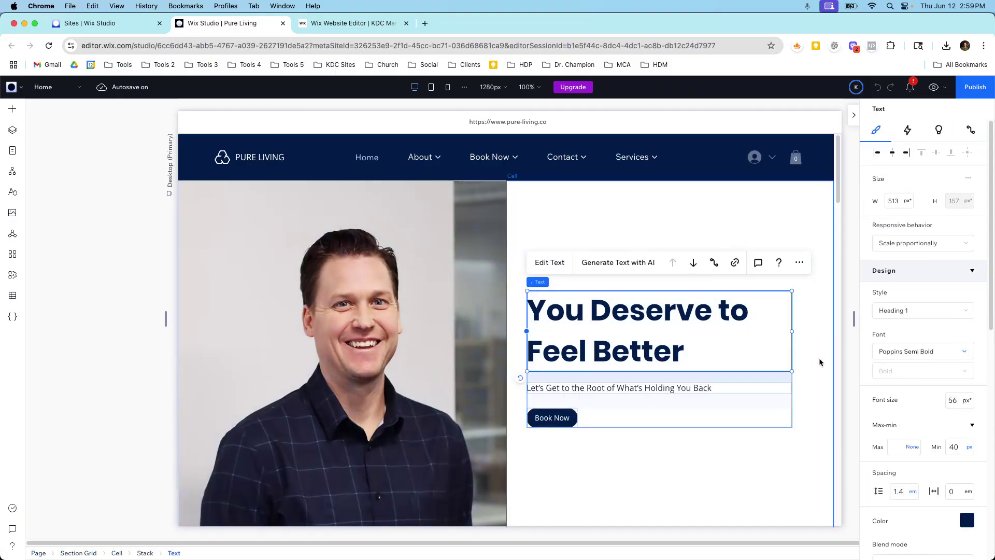
{"action": "scroll", "coordinate": [870, 363], "scroll_direction": "down", "scroll_amount": 10}
{"action": "scroll", "coordinate": [870, 366], "scroll_direction": "down", "scroll_amount": 4}
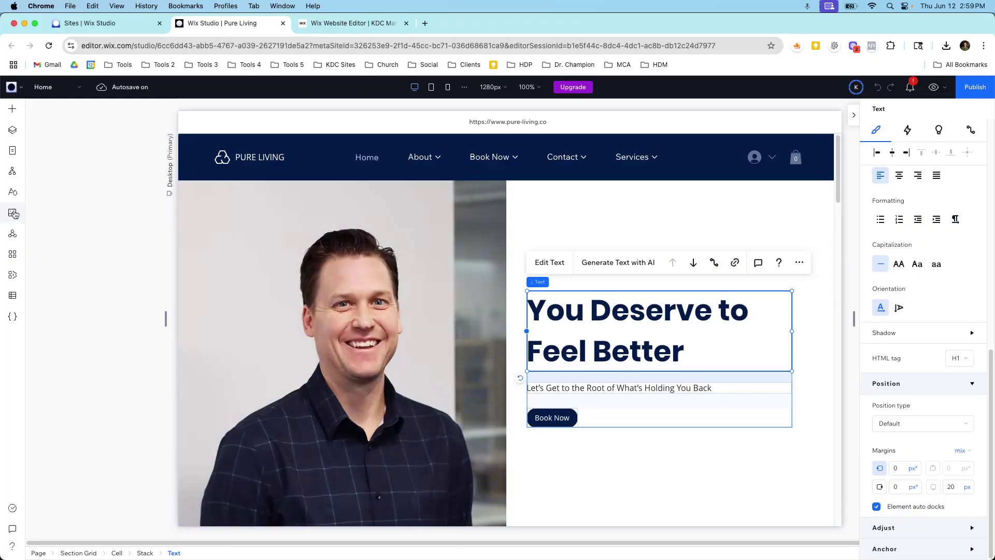
Step: Check the Layers tree, then select the hero cell and its vertical Stack
{"action": "left_click", "coordinate": [13, 130]}
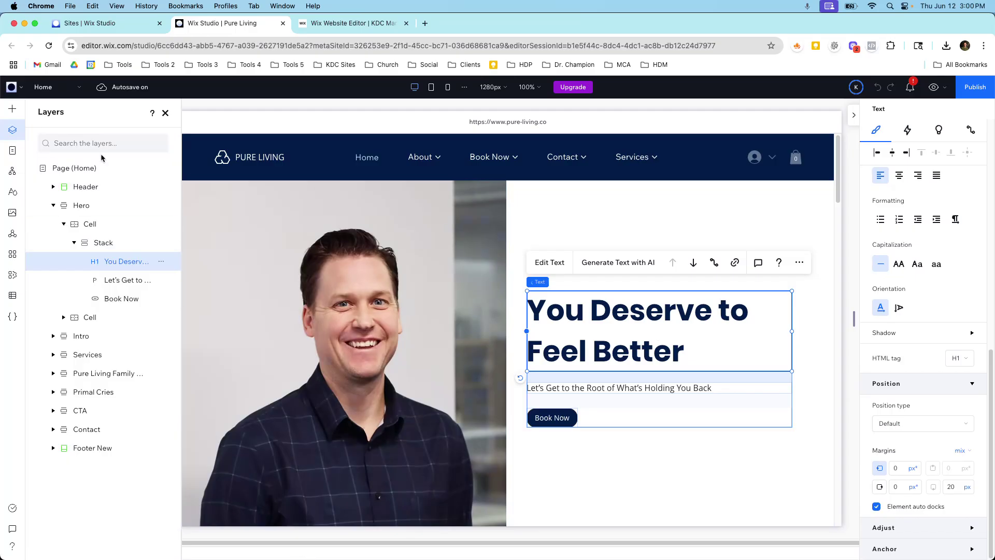
{"action": "left_click", "coordinate": [165, 113]}
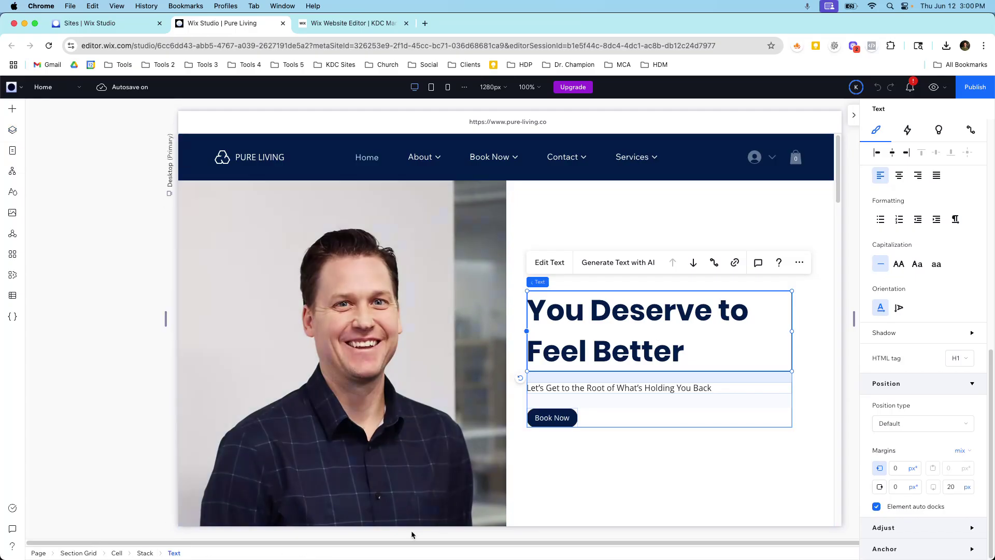
{"action": "left_click", "coordinate": [811, 371]}
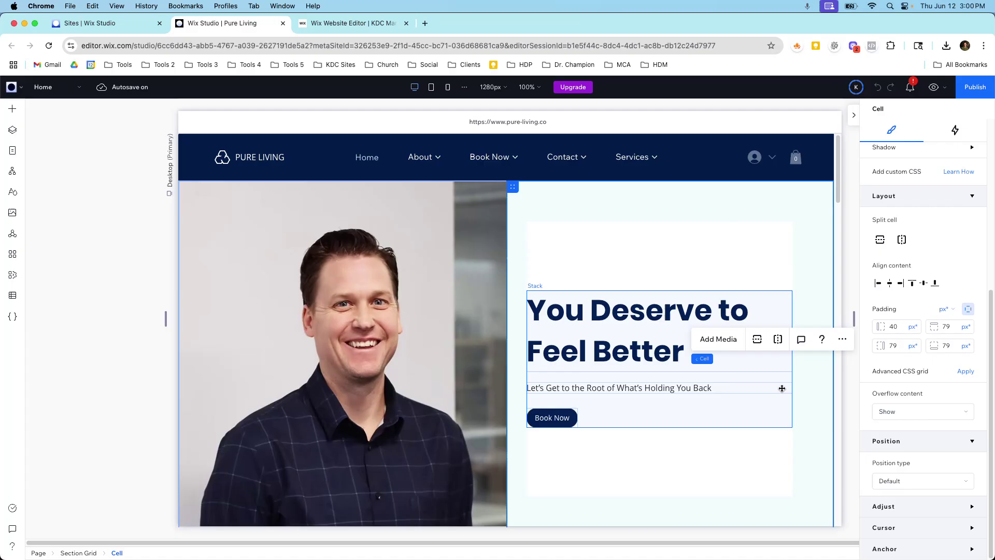
{"action": "left_click", "coordinate": [767, 382]}
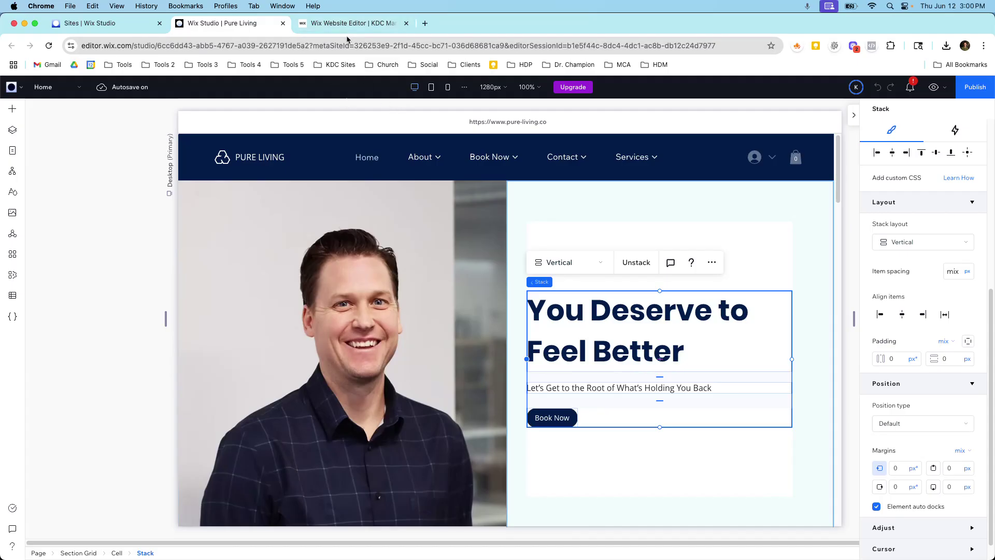
Step: Switch to the KDC Marketing classic editor and scroll over its Marketing That Works hero
{"action": "left_click", "coordinate": [357, 26]}
{"action": "scroll", "coordinate": [397, 187], "scroll_direction": "down", "scroll_amount": 3}
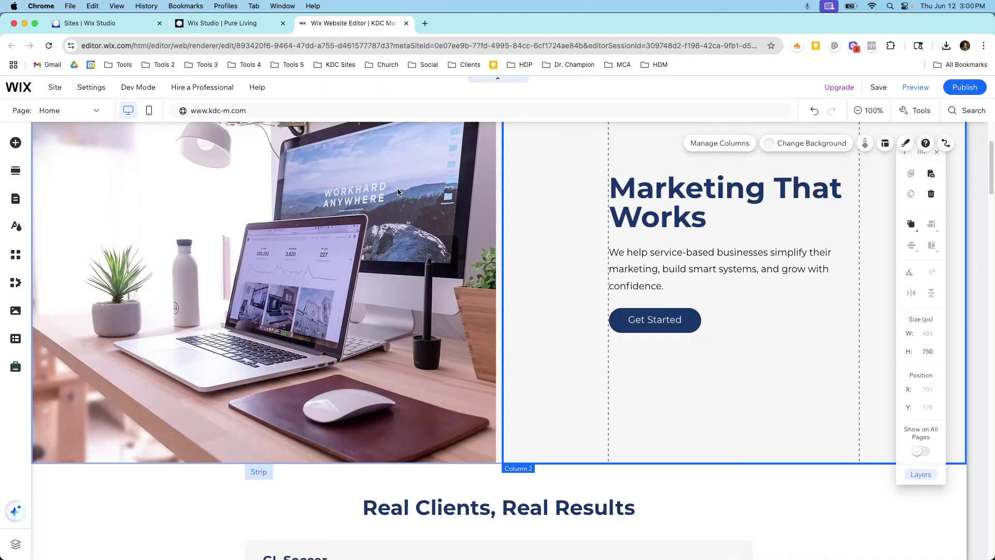
{"action": "scroll", "coordinate": [397, 191], "scroll_direction": "down", "scroll_amount": 3}
{"action": "scroll", "coordinate": [391, 238], "scroll_direction": "up", "scroll_amount": 6}
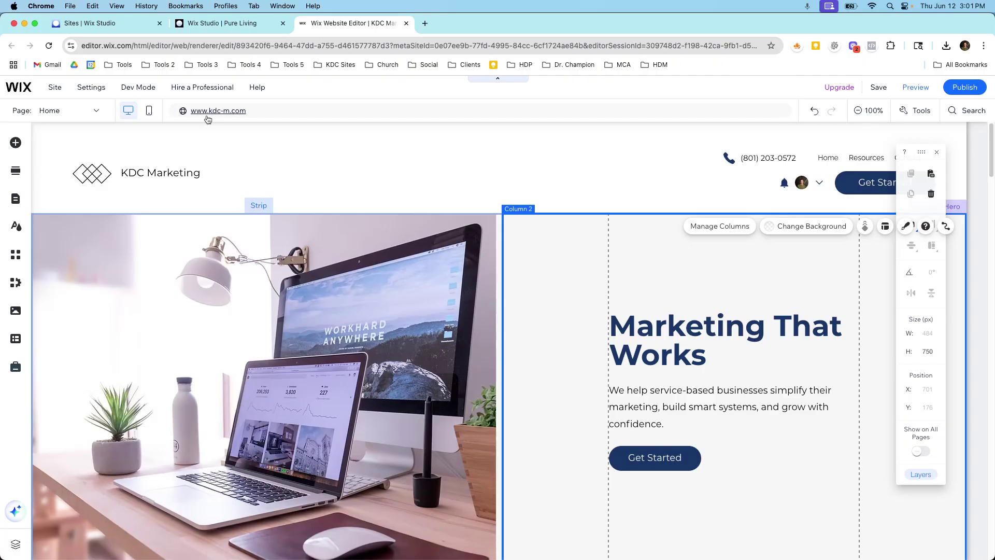
Step: Return to the Pure Living editor, deselect the stack, and scroll down to My Book and back
{"action": "left_click", "coordinate": [219, 23]}
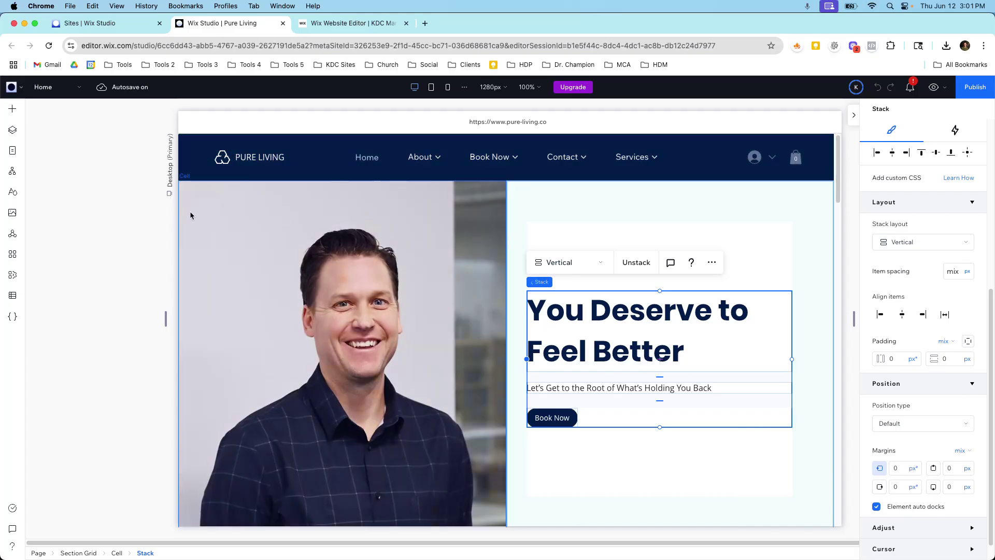
{"action": "left_click", "coordinate": [115, 202]}
{"action": "scroll", "coordinate": [324, 280], "scroll_direction": "down", "scroll_amount": 10}
{"action": "scroll", "coordinate": [324, 280], "scroll_direction": "down", "scroll_amount": 10}
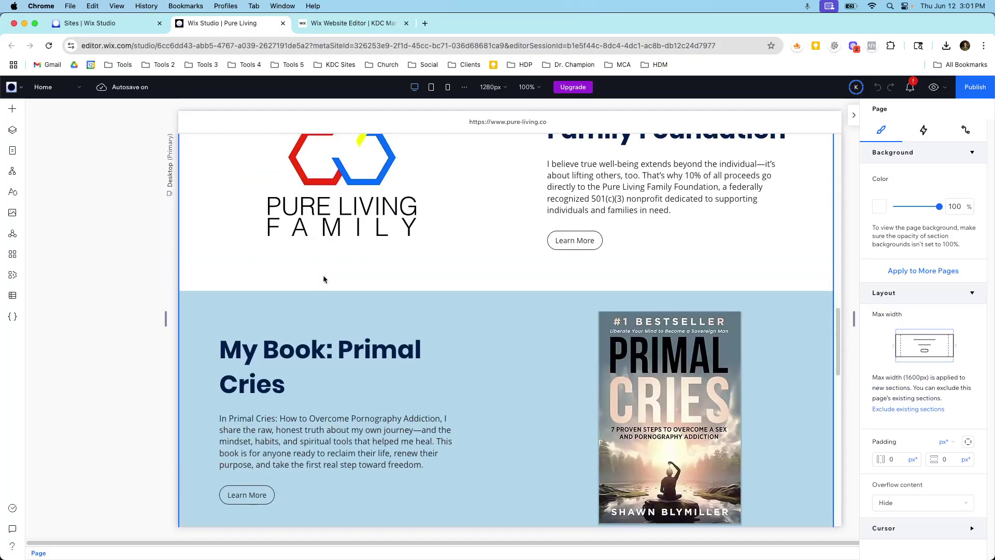
{"action": "scroll", "coordinate": [324, 280], "scroll_direction": "up", "scroll_amount": 20}
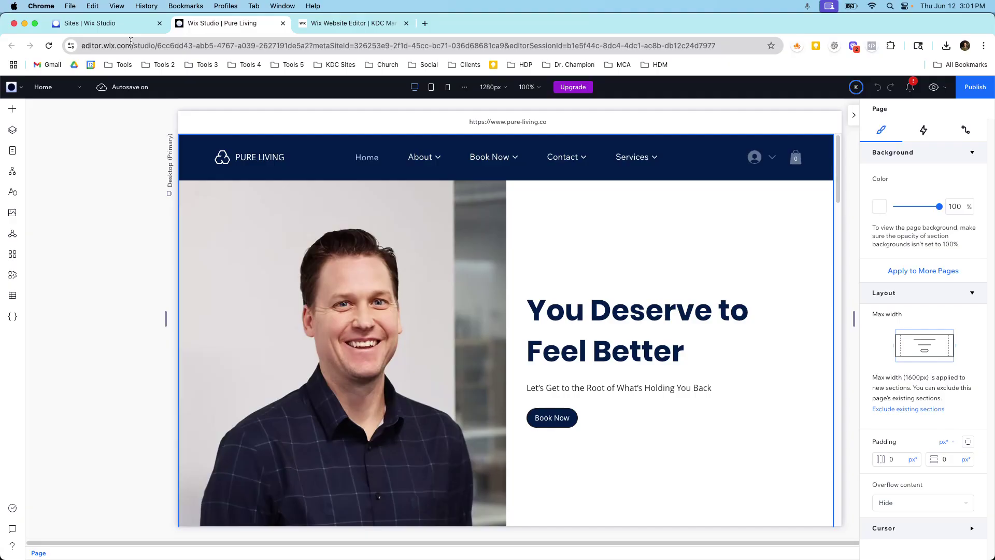
Step: From the Sites list, open KDC Marketing's dashboard showing 170 sessions and 27 form submissions
{"action": "left_click", "coordinate": [85, 24]}
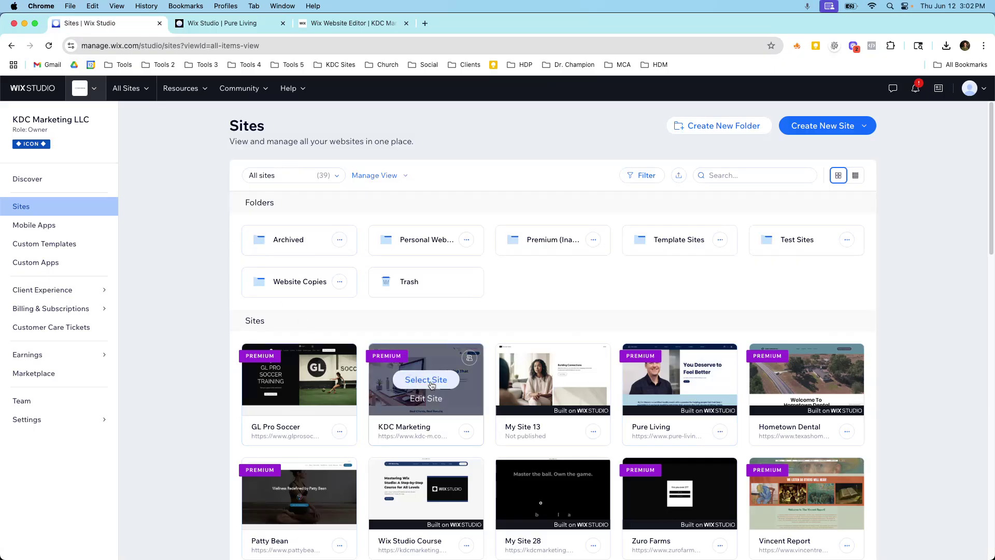
{"action": "left_click", "coordinate": [410, 370]}
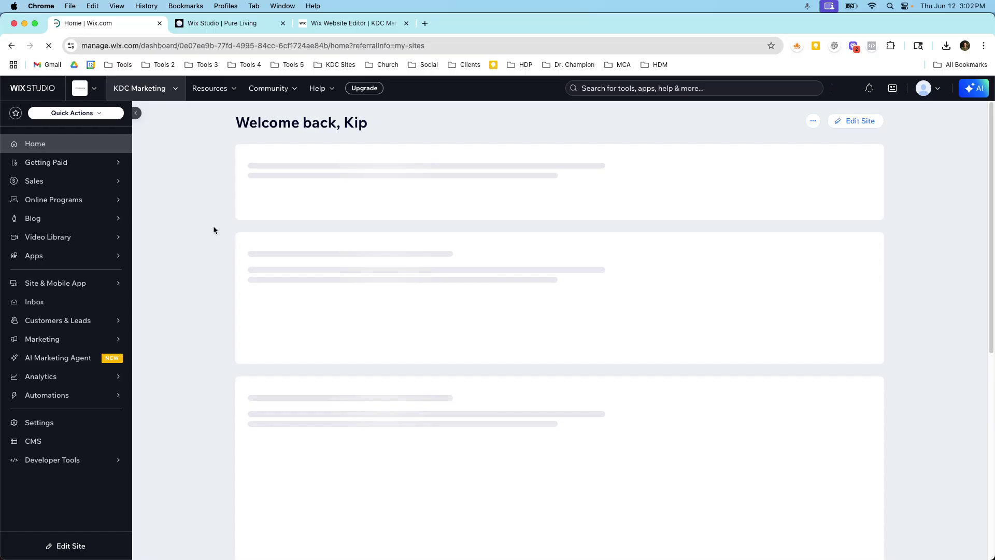
{"action": "mouse_move", "coordinate": [67, 211]}
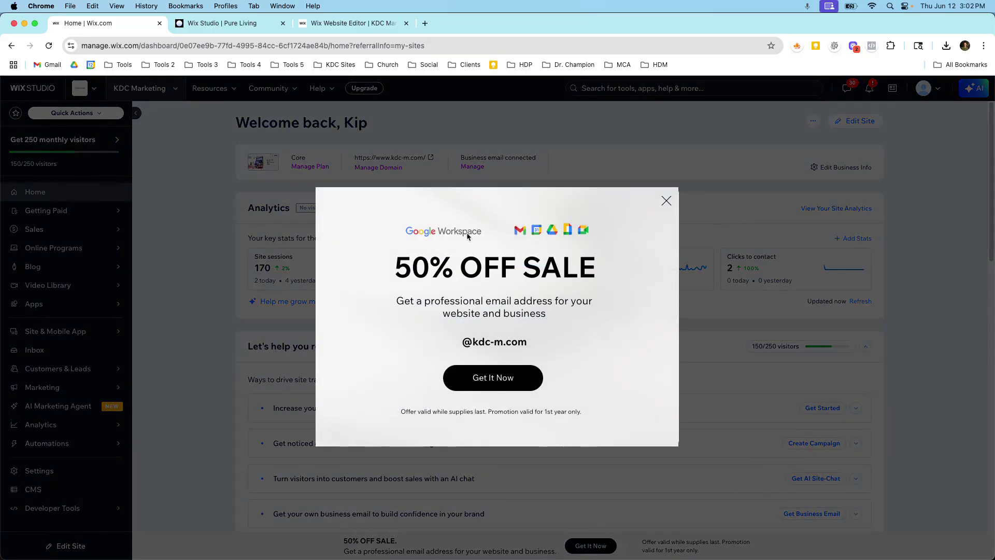
Step: Close the 50% OFF SALE promotion to reveal the KDC Marketing dashboard
{"action": "left_click", "coordinate": [667, 201]}
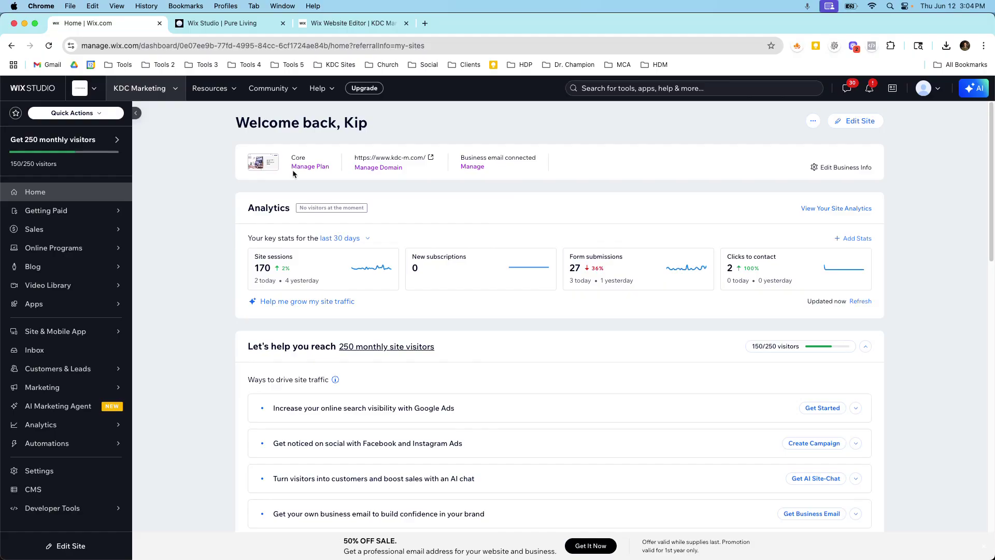
Step: Glance at the KDC Marketing editor, then return to the Pure Living site in Wix Studio
{"action": "left_click", "coordinate": [327, 24]}
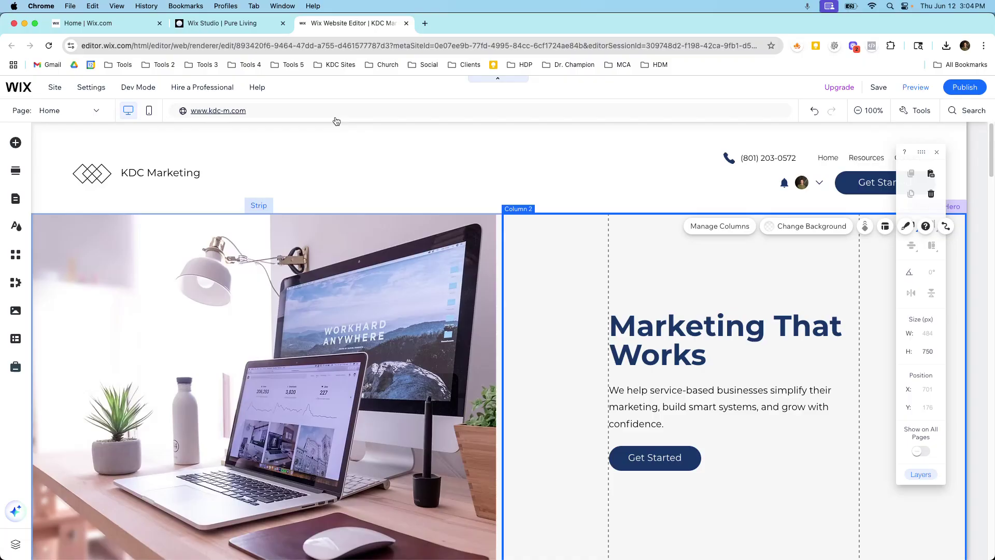
{"action": "left_click", "coordinate": [231, 24]}
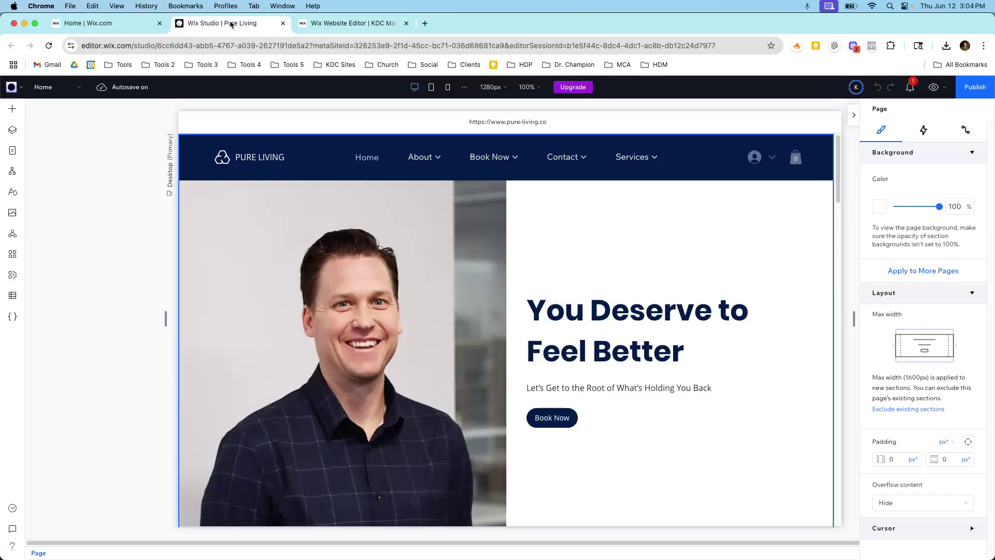